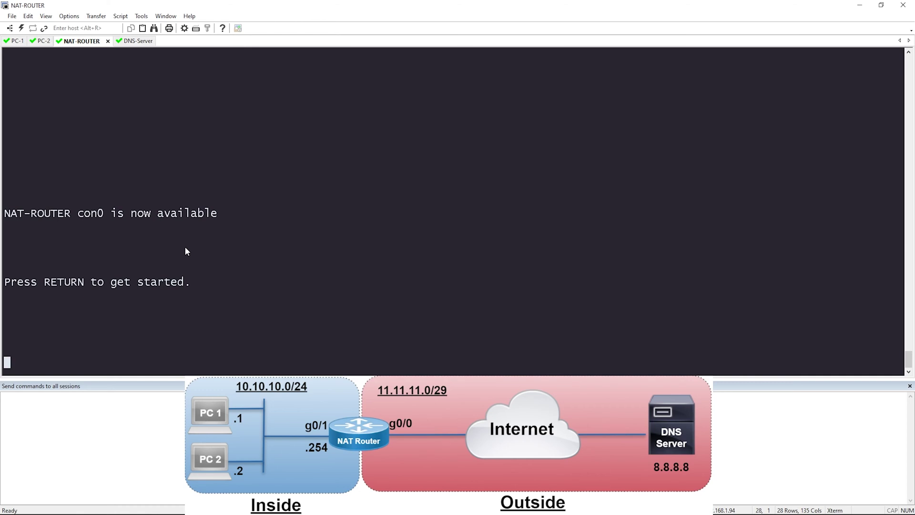
- Wake the NAT-ROUTER console and enter privileged and global configuration mode
{"action": "key", "text": "Return"}
{"action": "type", "text": "en"}
{"action": "key", "text": "Return"}
{"action": "type", "text": "conf t"}
{"action": "key", "text": "Return"}
- Make interface g0/1 the NAT inside interface
{"action": "type", "text": "int g0/1"}
{"action": "key", "text": "Return"}
{"action": "type", "text": "ip nat in"}
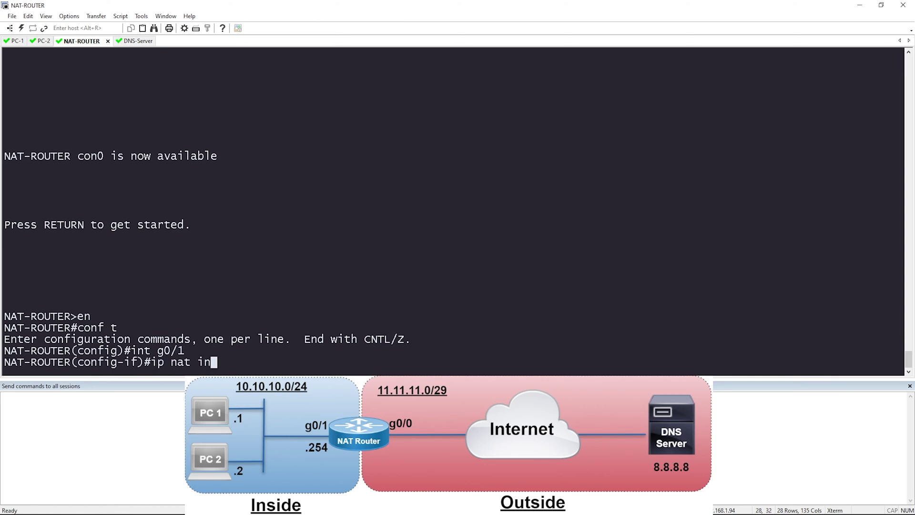
{"action": "key", "text": "Tab"}
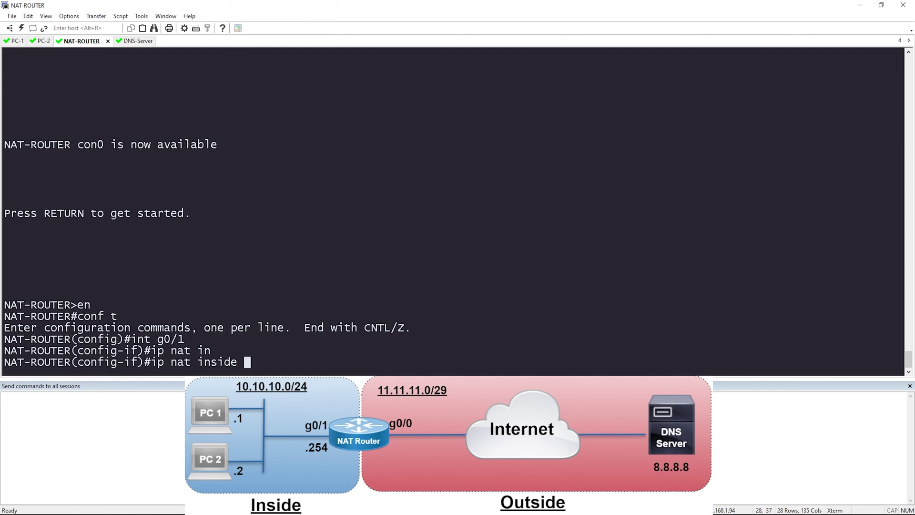
{"action": "key", "text": "Return"}
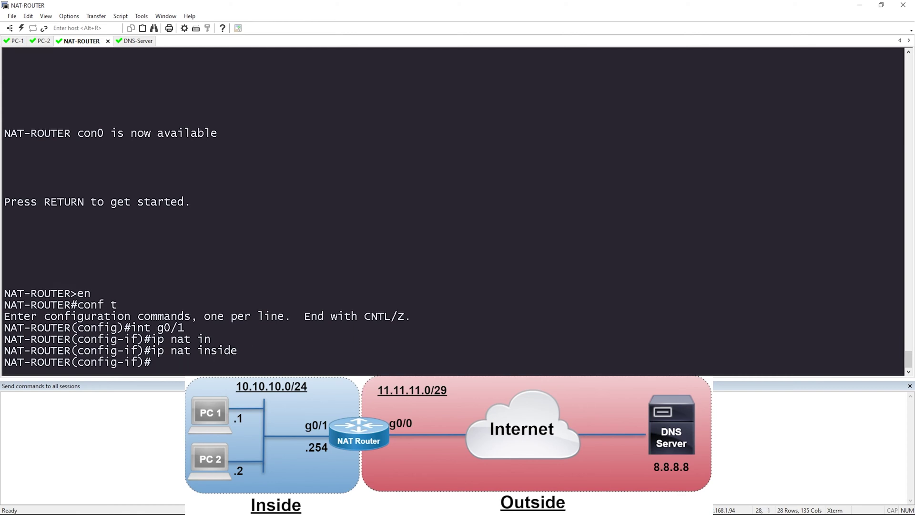
- Make interface g0/0 the NAT outside interface and return to global configuration
{"action": "type", "text": "int g0/0"}
{"action": "key", "text": "Return"}
{"action": "type", "text": "ip nat out"}
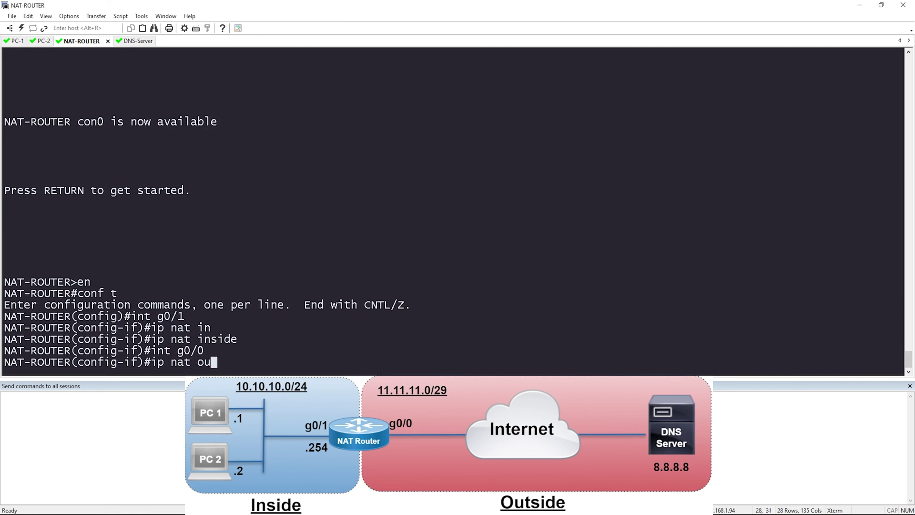
{"action": "key", "text": "Return"}
{"action": "type", "text": "exit"}
{"action": "key", "text": "Return"}
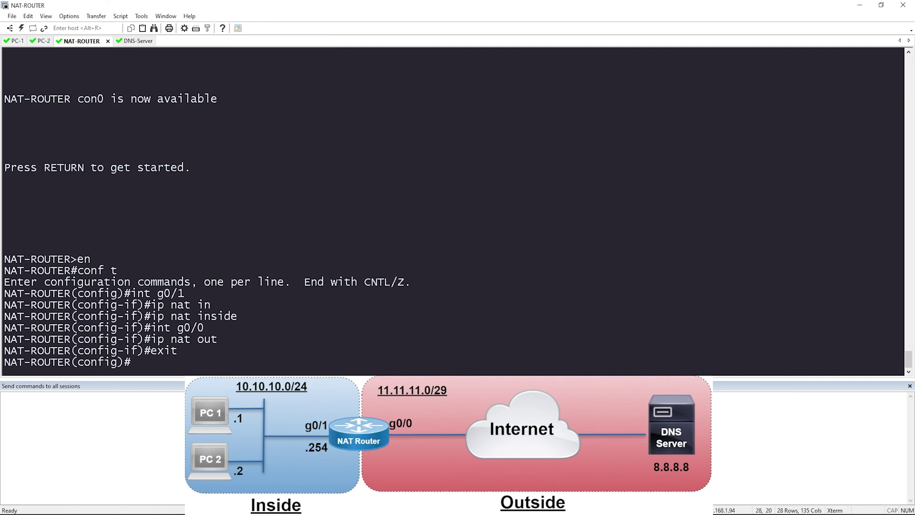
- Type access-list 10 permit 10.10.10.0 0.0.0.255 with Tab completion
{"action": "type", "text": "acce"}
{"action": "key", "text": "Tab"}
{"action": "type", "text": "10 pe"}
{"action": "key", "text": "Tab"}
{"action": "type", "text": "10.10.10.0"}
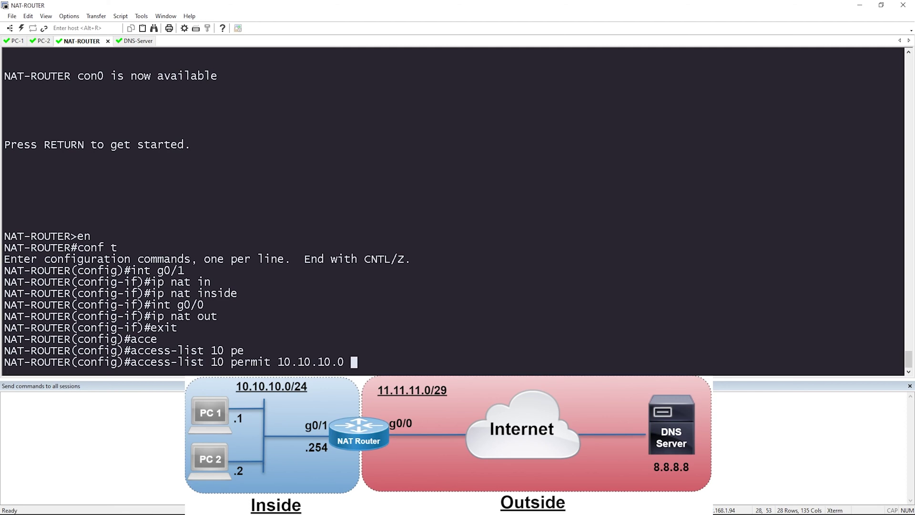
{"action": "type", "text": "0.0.0.255"}
- Highlight the permit keyword, network 10.10.10.0 and wildcard 0.0.0.255 to explain each part
{"action": "left_click_drag", "start_coordinate": [232, 363], "coordinate": [274, 371]}
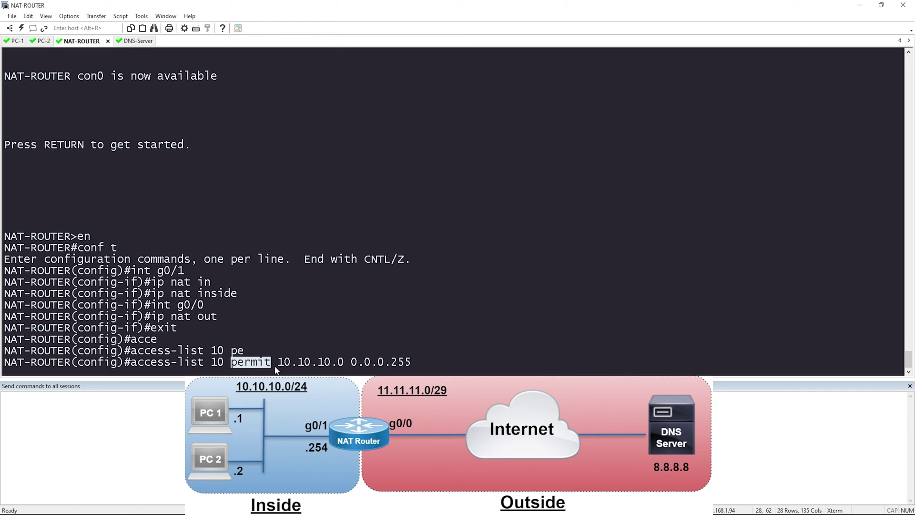
{"action": "left_click_drag", "start_coordinate": [277, 363], "coordinate": [342, 365]}
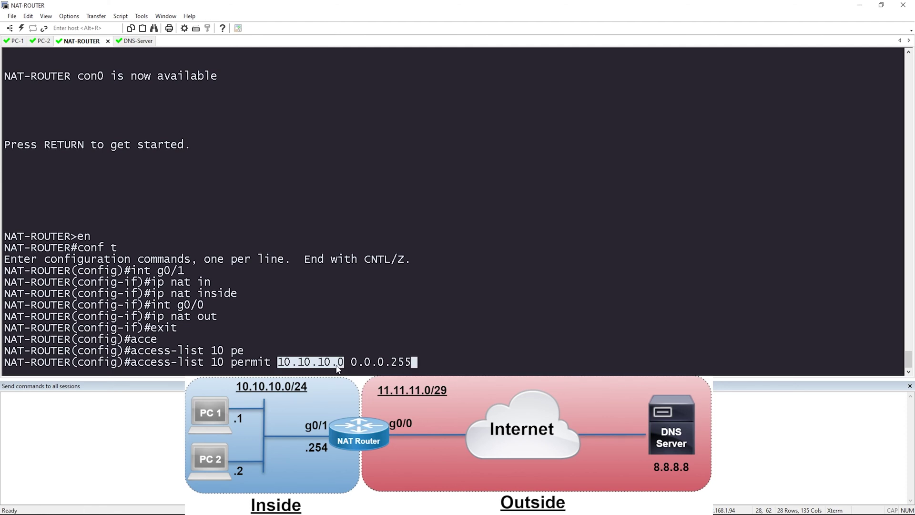
{"action": "left_click_drag", "start_coordinate": [352, 364], "coordinate": [398, 365]}
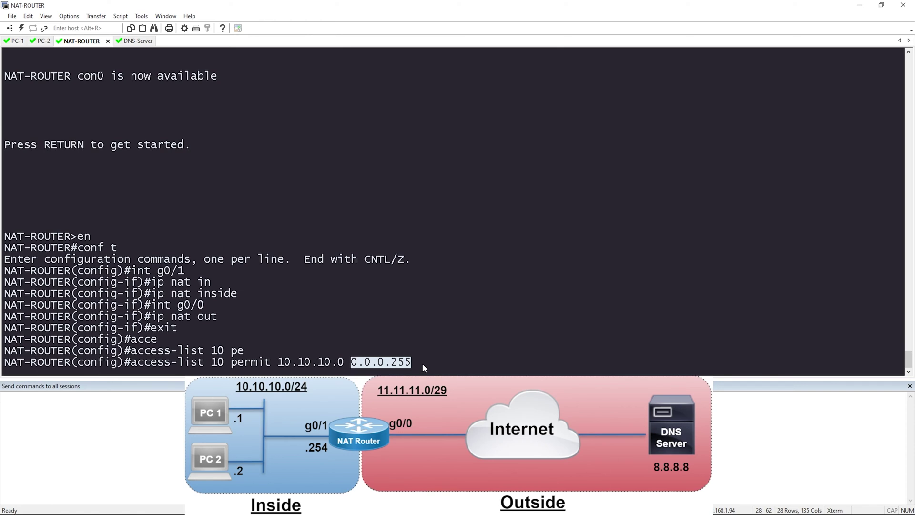
{"action": "key", "text": "ctrl+2"}
{"action": "mouse_move", "coordinate": [482, 236]}
{"action": "left_mouse_down"}
{"action": "mouse_move", "coordinate": [525, 228]}
{"action": "mouse_move", "coordinate": [517, 245]}
{"action": "mouse_move", "coordinate": [532, 242]}
{"action": "mouse_move", "coordinate": [567, 238]}
{"action": "left_mouse_up"}
{"action": "left_click", "coordinate": [531, 240]}
{"action": "mouse_move", "coordinate": [598, 219]}
{"action": "left_mouse_down"}
{"action": "mouse_move", "coordinate": [588, 236]}
{"action": "mouse_move", "coordinate": [649, 233]}
{"action": "left_mouse_up"}
{"action": "left_click", "coordinate": [610, 238]}
{"action": "mouse_move", "coordinate": [678, 220]}
{"action": "left_mouse_down"}
{"action": "mouse_move", "coordinate": [666, 233]}
{"action": "mouse_move", "coordinate": [726, 229]}
{"action": "left_mouse_up"}
{"action": "left_click", "coordinate": [692, 232]}
{"action": "left_click_drag", "start_coordinate": [754, 217], "coordinate": [742, 228]}
{"action": "left_click_drag", "start_coordinate": [441, 288], "coordinate": [455, 286]}
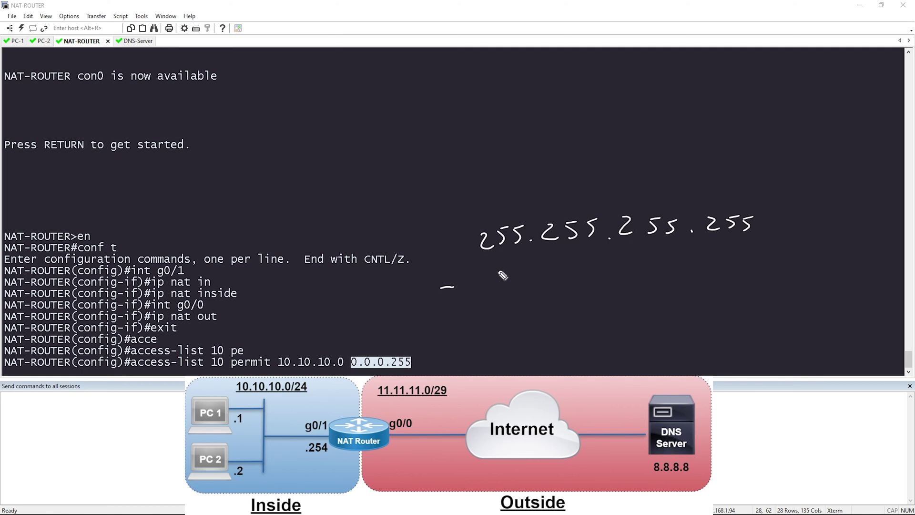
{"action": "left_click_drag", "start_coordinate": [482, 274], "coordinate": [497, 282]}
{"action": "mouse_move", "coordinate": [511, 269]}
{"action": "left_mouse_down"}
{"action": "mouse_move", "coordinate": [576, 277]}
{"action": "mouse_move", "coordinate": [600, 265]}
{"action": "mouse_move", "coordinate": [586, 279]}
{"action": "mouse_move", "coordinate": [724, 266]}
{"action": "left_mouse_up"}
{"action": "left_click", "coordinate": [527, 280]}
{"action": "left_click", "coordinate": [612, 276]}
{"action": "left_click", "coordinate": [691, 273]}
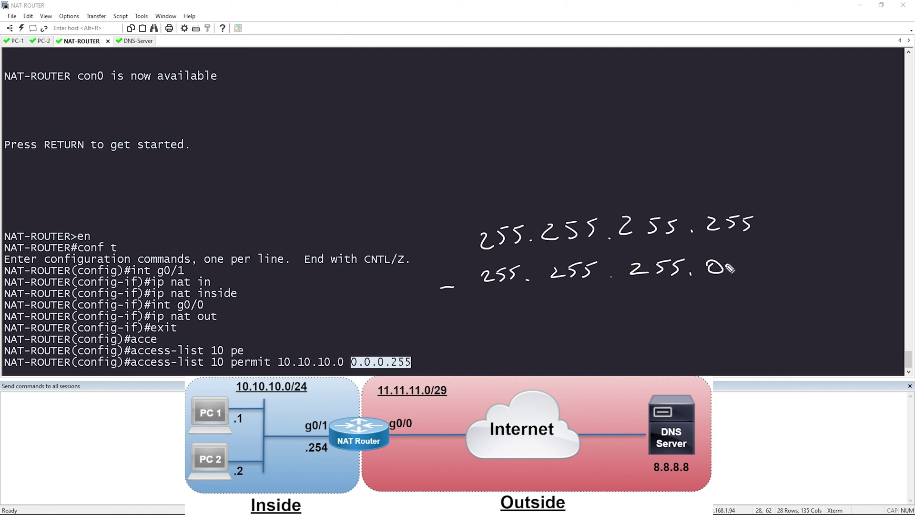
{"action": "left_click_drag", "start_coordinate": [456, 308], "coordinate": [801, 301]}
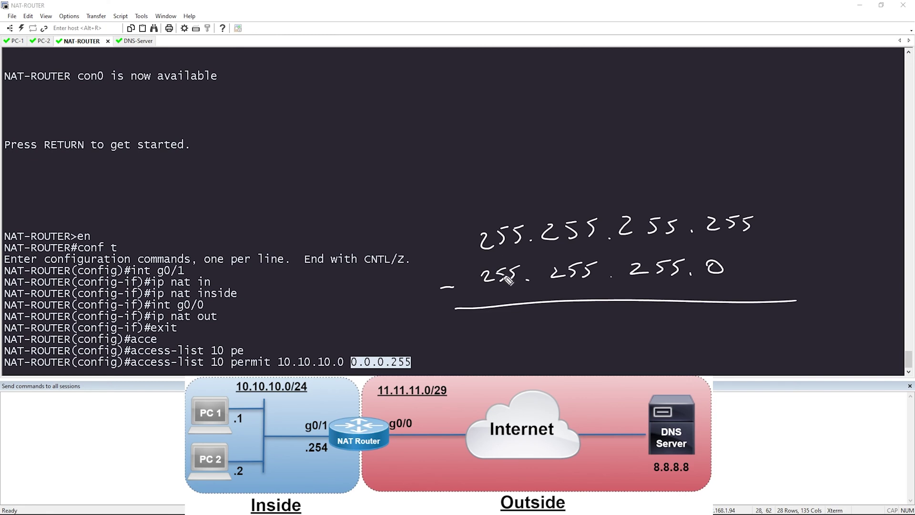
{"action": "mouse_move", "coordinate": [496, 319]}
{"action": "left_mouse_down"}
{"action": "mouse_move", "coordinate": [491, 324]}
{"action": "mouse_move", "coordinate": [505, 313]}
{"action": "left_mouse_up"}
{"action": "left_click_drag", "start_coordinate": [570, 316], "coordinate": [577, 308]}
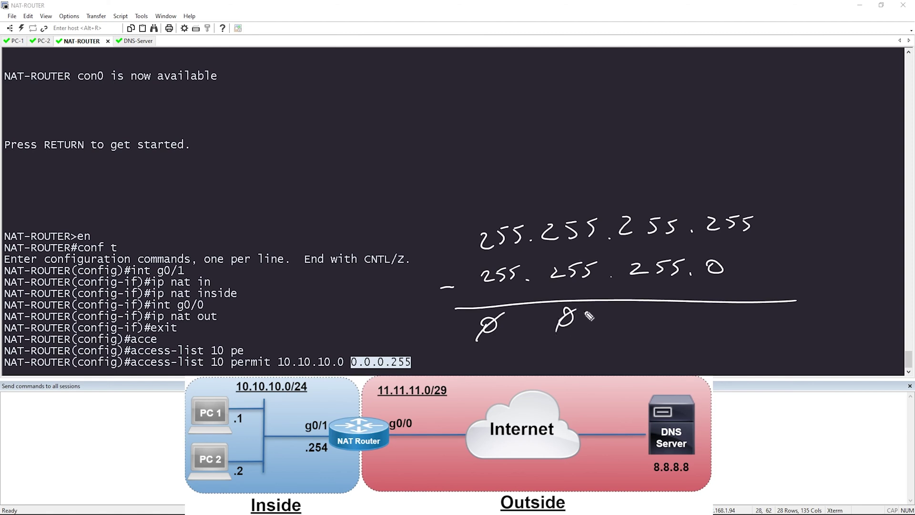
{"action": "mouse_move", "coordinate": [649, 315]}
{"action": "left_mouse_down"}
{"action": "mouse_move", "coordinate": [654, 321]}
{"action": "mouse_move", "coordinate": [650, 314]}
{"action": "left_mouse_up"}
{"action": "left_click_drag", "start_coordinate": [634, 336], "coordinate": [662, 309]}
{"action": "mouse_move", "coordinate": [699, 320]}
{"action": "left_mouse_down"}
{"action": "mouse_move", "coordinate": [715, 330]}
{"action": "mouse_move", "coordinate": [741, 321]}
{"action": "left_mouse_up"}
{"action": "left_click", "coordinate": [520, 336]}
{"action": "left_click", "coordinate": [597, 329]}
{"action": "left_click", "coordinate": [683, 336]}
{"action": "left_click", "coordinate": [672, 330]}
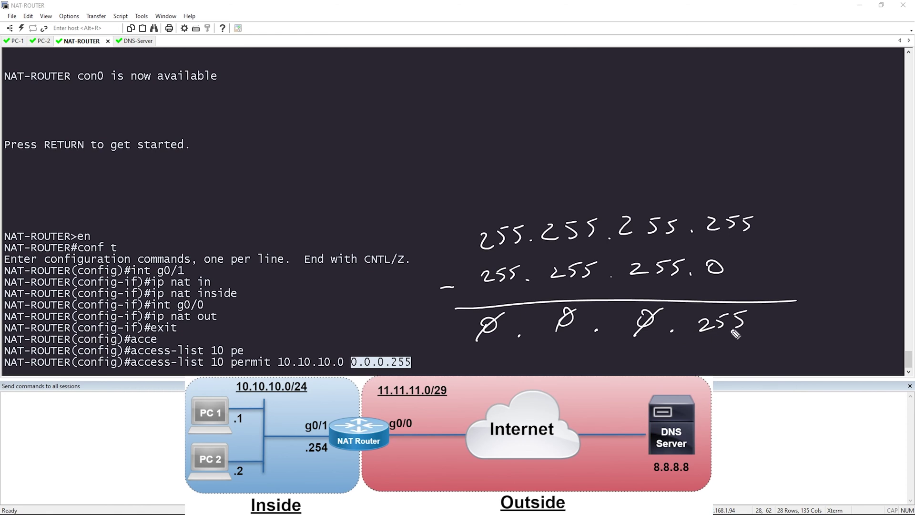
{"action": "mouse_move", "coordinate": [435, 337]}
{"action": "left_mouse_down"}
{"action": "mouse_move", "coordinate": [394, 342]}
{"action": "mouse_move", "coordinate": [415, 335]}
{"action": "left_mouse_up"}
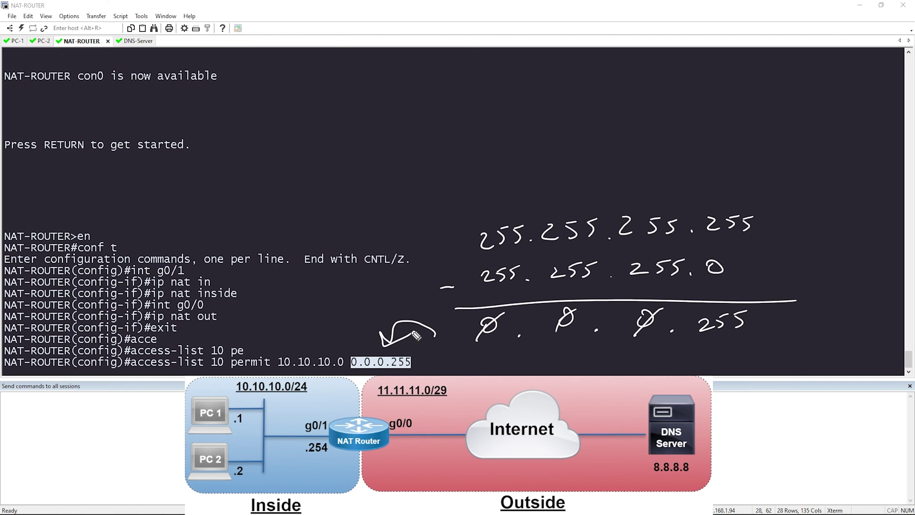
{"action": "key", "text": "Escape"}
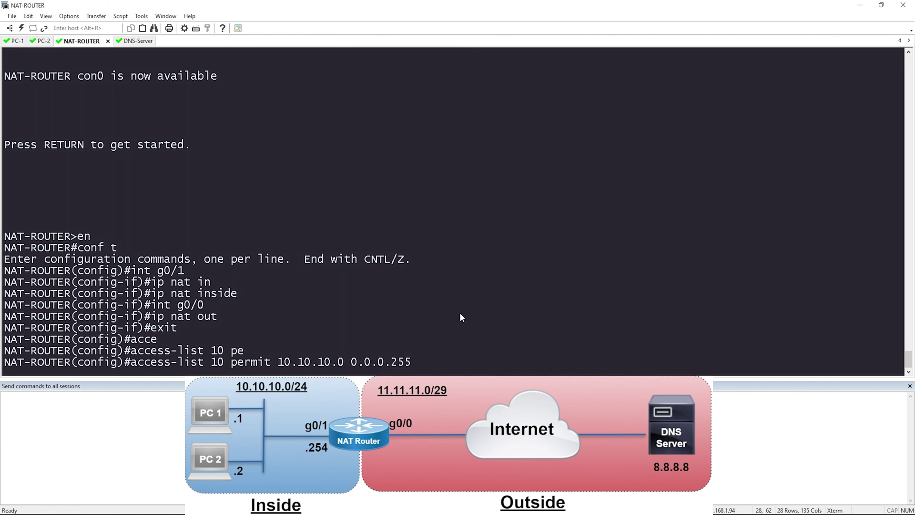
- Enter the access-list 10 command and highlight the full permit statement
{"action": "key", "text": "Return"}
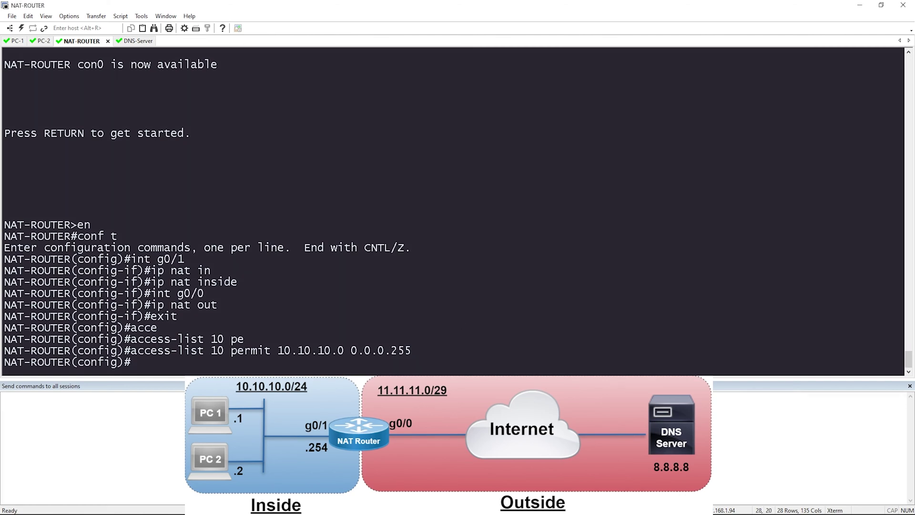
{"action": "key", "text": "Return"}
{"action": "key", "text": "Return"}
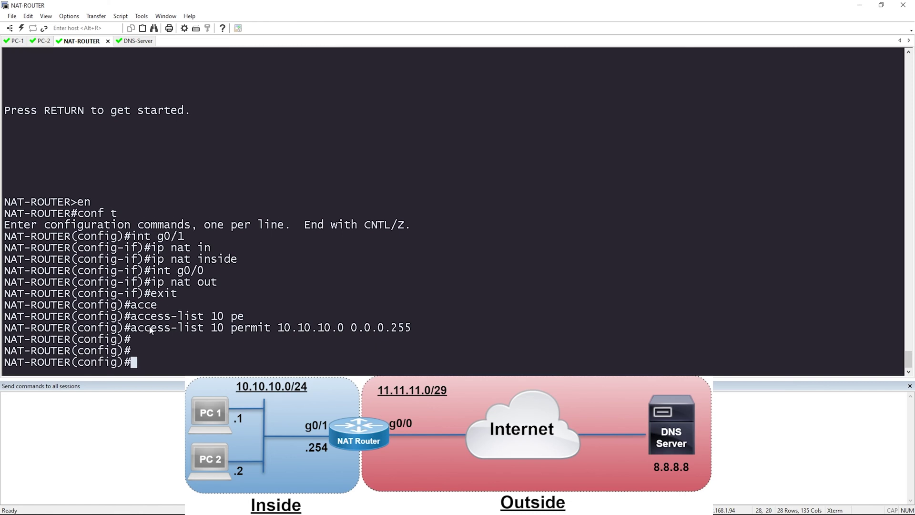
{"action": "left_click_drag", "start_coordinate": [160, 329], "coordinate": [414, 332]}
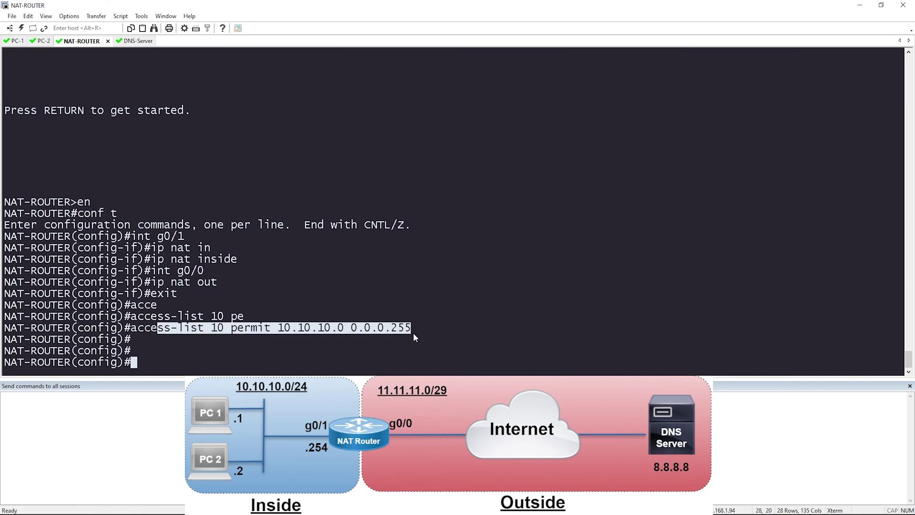
- Highlight the 10.10.10.0 0.0.0.255 range, then begin typing ip nat pool
{"action": "left_click", "coordinate": [294, 334]}
{"action": "left_click_drag", "start_coordinate": [278, 329], "coordinate": [410, 333]}
{"action": "left_click", "coordinate": [397, 352]}
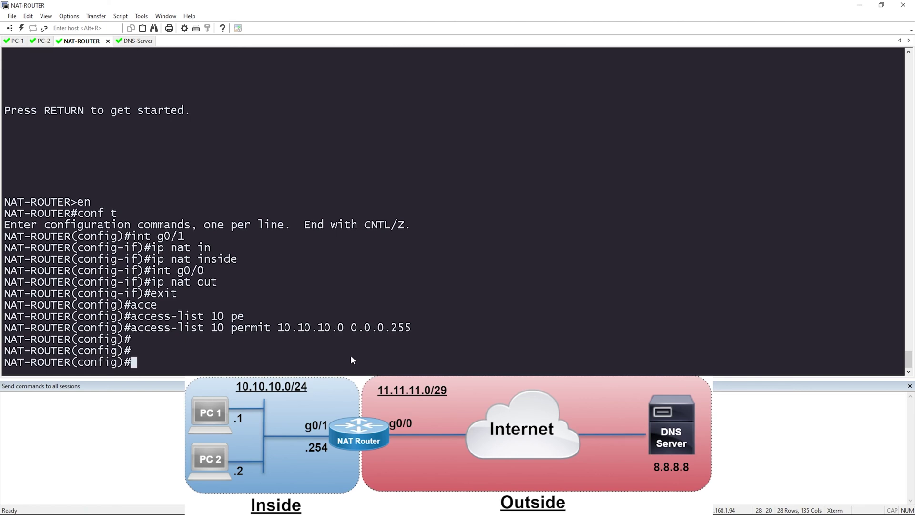
{"action": "type", "text": "ip nat poo"}
- Build ip nat pool MY-POOL with start address 11.11.11.1, checking help for each argument
{"action": "key", "text": "Tab"}
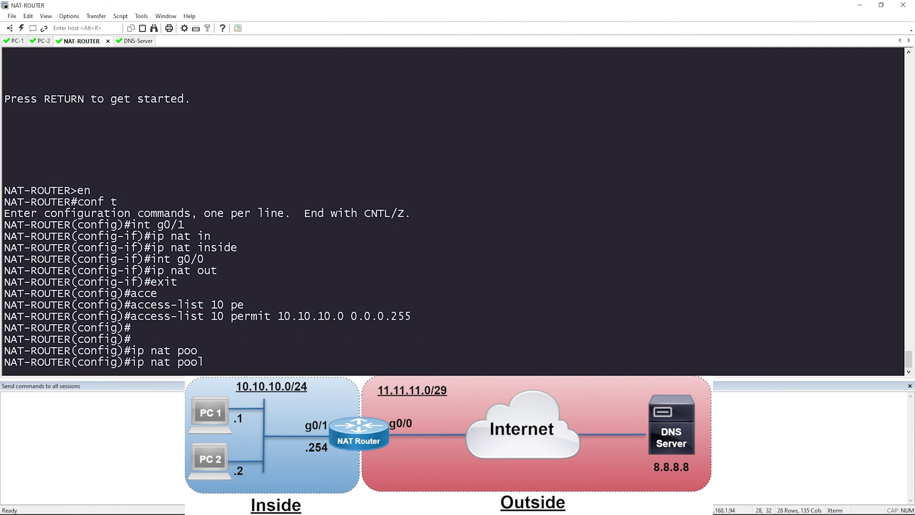
{"action": "type", "text": "?"}
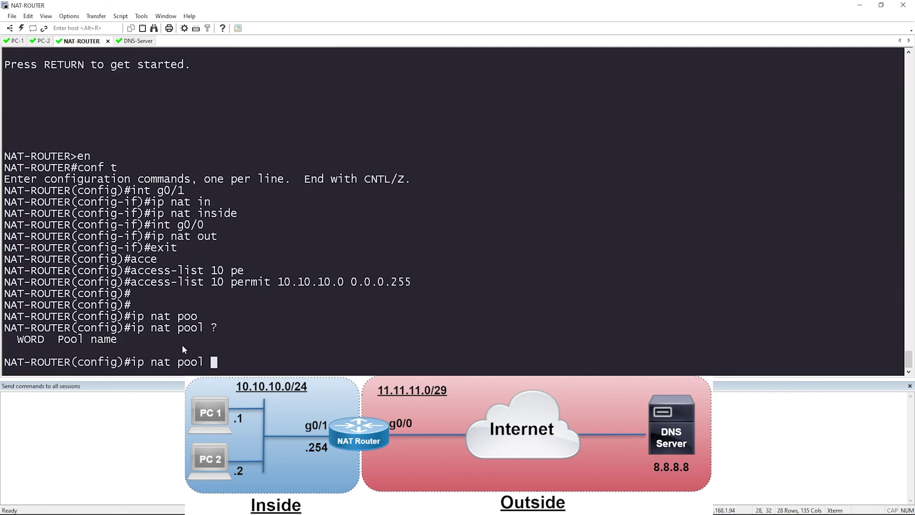
{"action": "type", "text": "MY-POOL ?"}
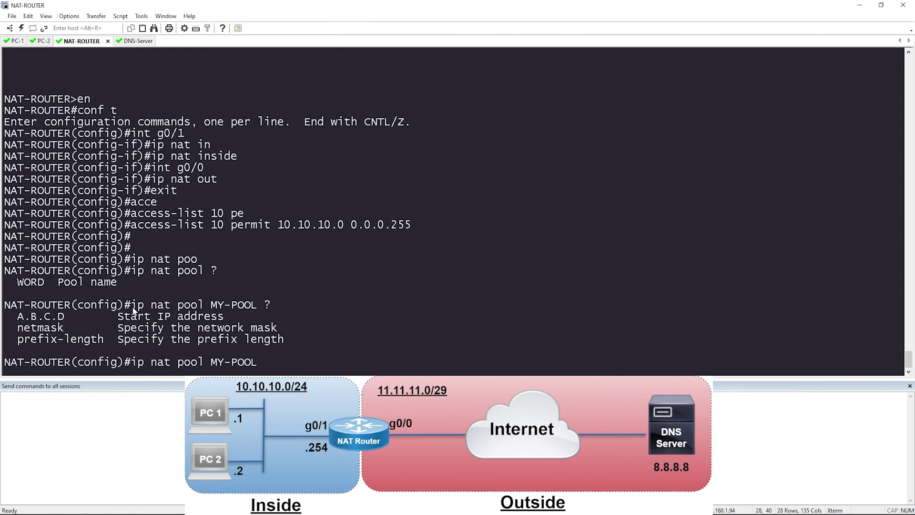
{"action": "left_click_drag", "start_coordinate": [119, 317], "coordinate": [227, 315]}
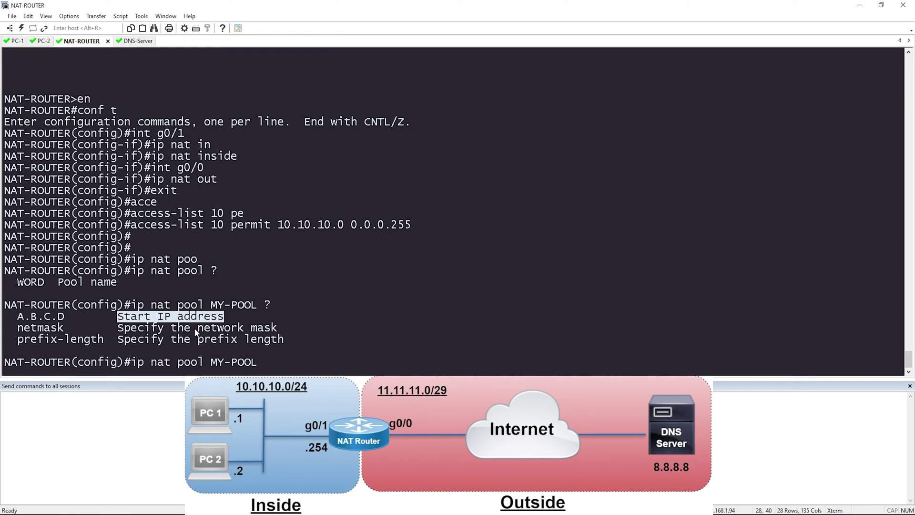
{"action": "type", "text": "11.11.11.1 ?"}
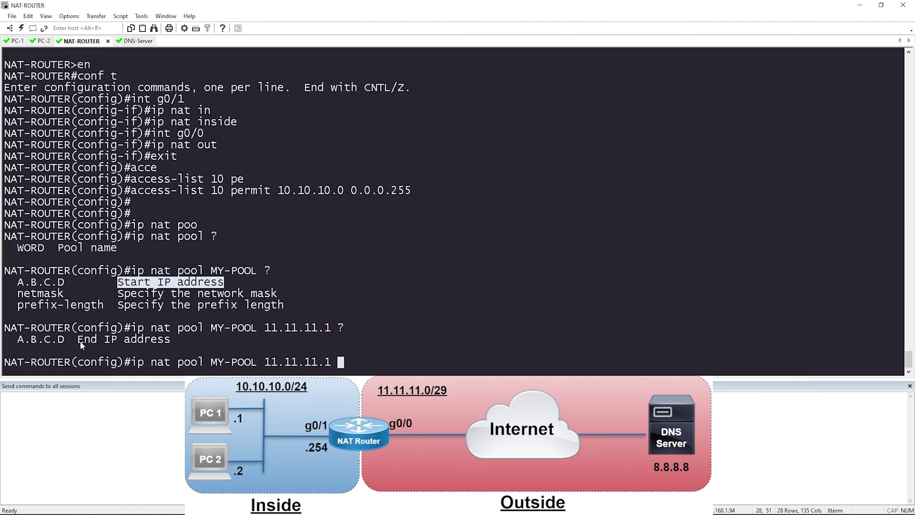
{"action": "left_click_drag", "start_coordinate": [78, 341], "coordinate": [170, 339]}
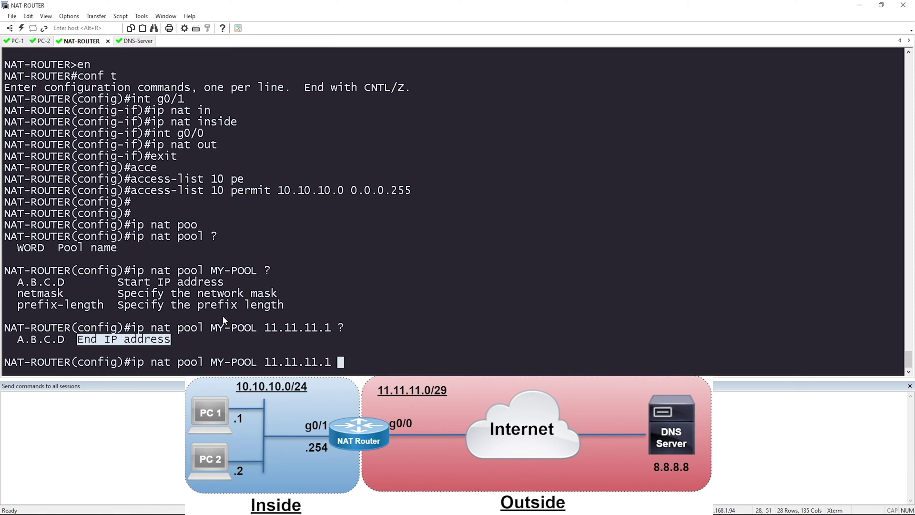
- Add end address 11.11.11.6 and the netmask keyword, reviewing the netmask and prefix-length options
{"action": "type", "text": "11.11.11.6"}
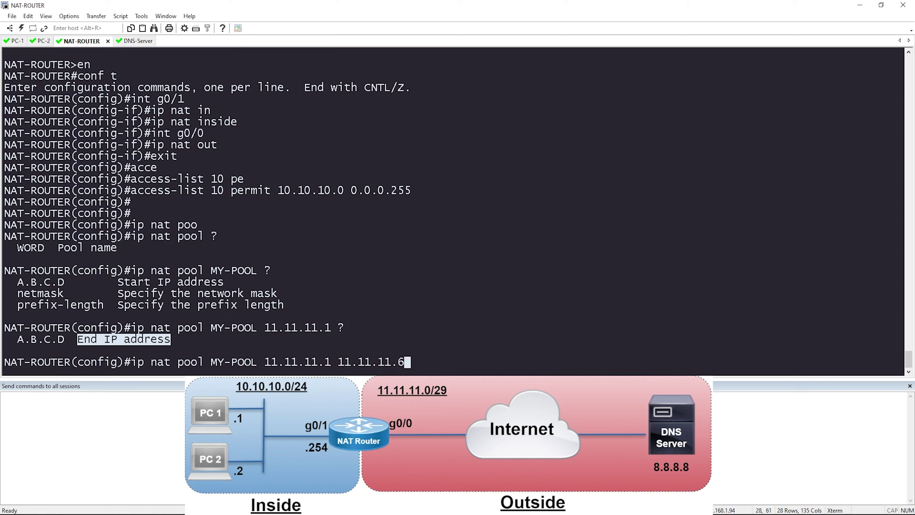
{"action": "type", "text": " ?"}
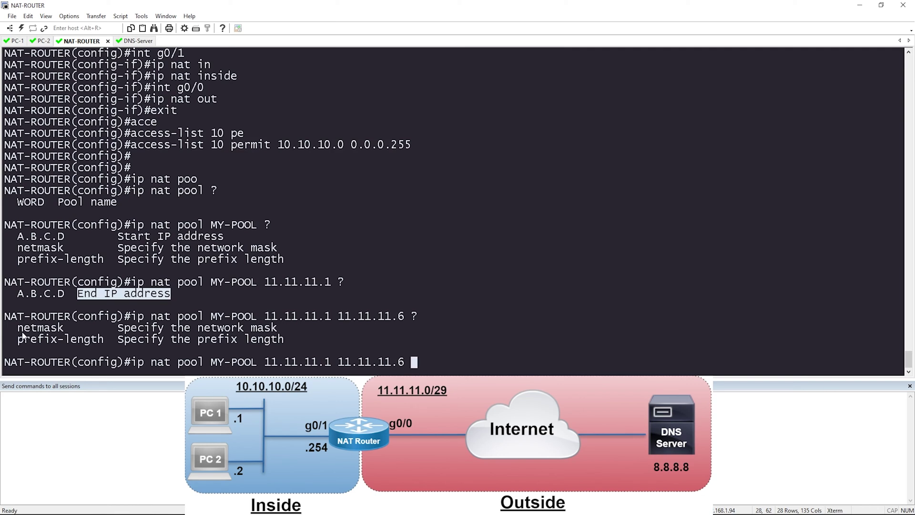
{"action": "double_click", "coordinate": [22, 333]}
{"action": "left_click_drag", "start_coordinate": [19, 340], "coordinate": [107, 337]}
{"action": "left_click", "coordinate": [448, 326]}
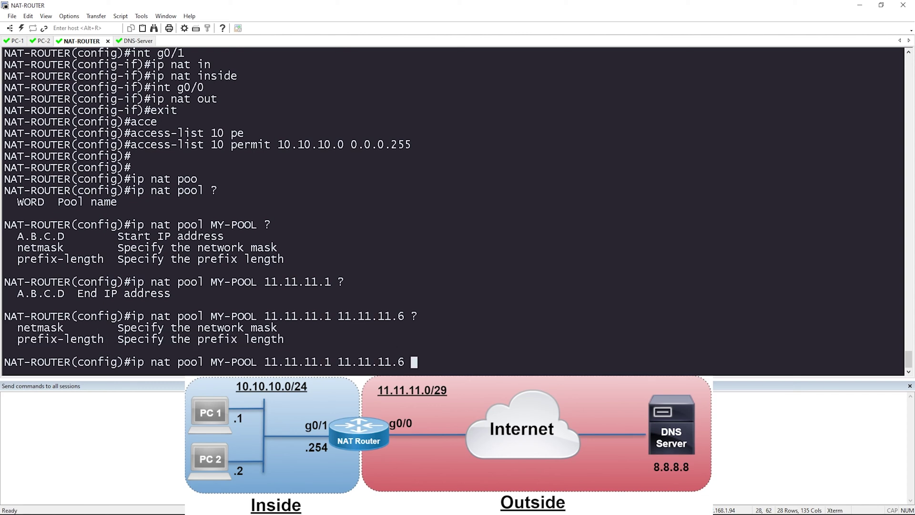
{"action": "type", "text": "ne"}
{"action": "key", "text": "Tab"}
{"action": "type", "text": "?"}
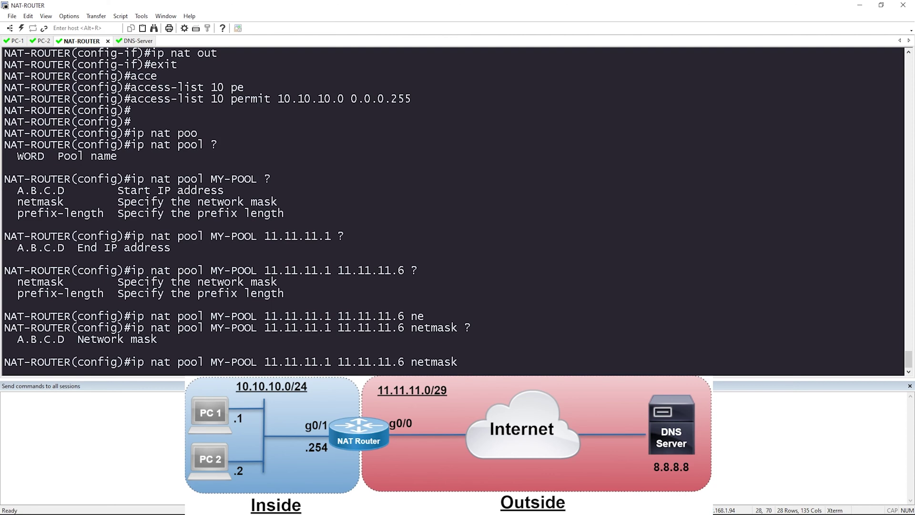
- Enter the MY-POOL command with netmask 255.255.255.248 and recall it
{"action": "type", "text": "255.255.255.248"}
{"action": "key", "text": "Return"}
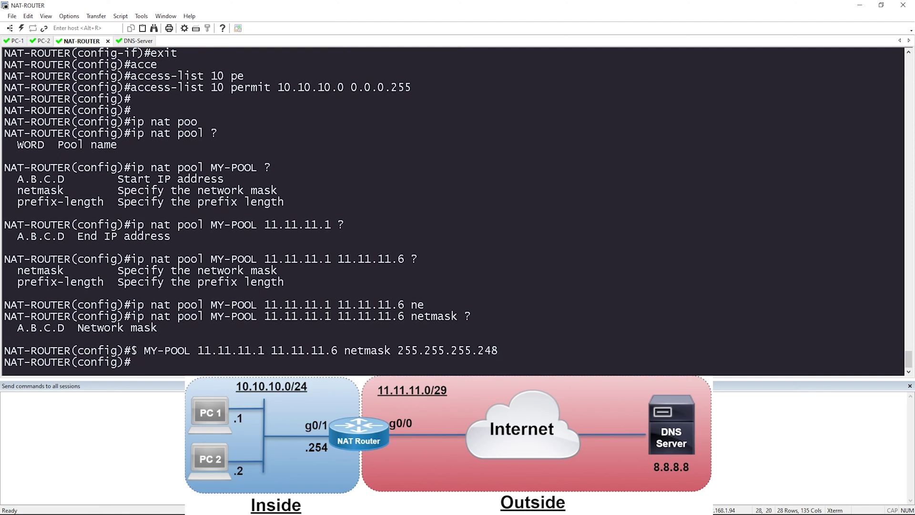
{"action": "key", "text": "Up"}
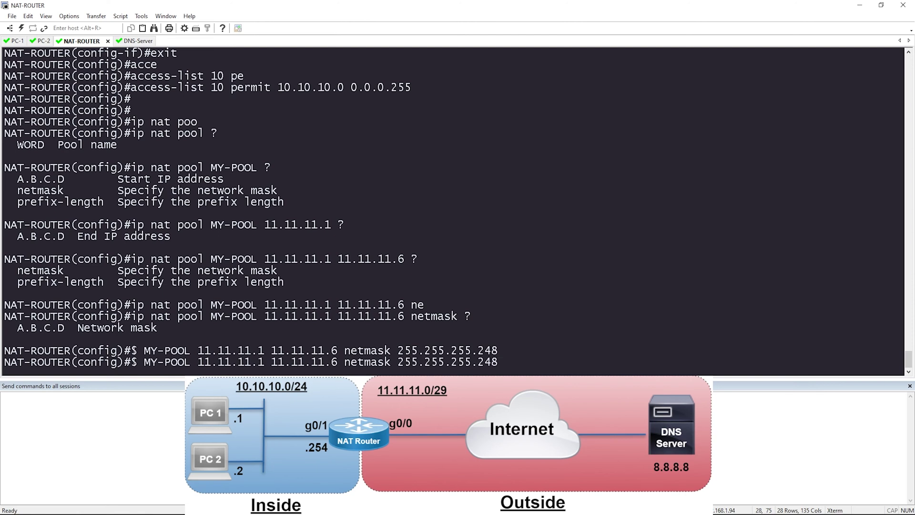
- Rewrite the recalled MY-POOL command using prefix-length 29 instead of the netmask
{"action": "key", "text": "BackSpace"}
{"action": "key", "text": "BackSpace"}
{"action": "key", "text": "BackSpace"}
{"action": "key", "text": "BackSpace"}
{"action": "key", "text": "BackSpace"}
{"action": "key", "text": "BackSpace"}
{"action": "key", "text": "BackSpace"}
{"action": "key", "text": "BackSpace"}
{"action": "key", "text": "BackSpace"}
{"action": "key", "text": "BackSpace"}
{"action": "key", "text": "BackSpace"}
{"action": "key", "text": "BackSpace"}
{"action": "key", "text": "BackSpace"}
{"action": "key", "text": "BackSpace"}
{"action": "key", "text": "BackSpace"}
{"action": "key", "text": "BackSpace"}
{"action": "key", "text": "BackSpace"}
{"action": "key", "text": "BackSpace"}
{"action": "key", "text": "BackSpace"}
{"action": "key", "text": "BackSpace"}
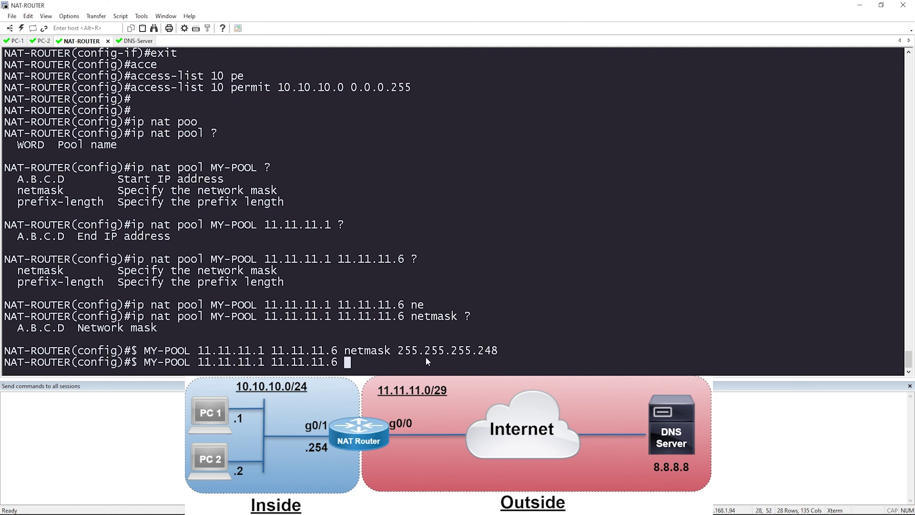
{"action": "left_click_drag", "start_coordinate": [16, 284], "coordinate": [117, 293]}
{"action": "type", "text": "pre"}
{"action": "key", "text": "Tab"}
{"action": "type", "text": "?"}
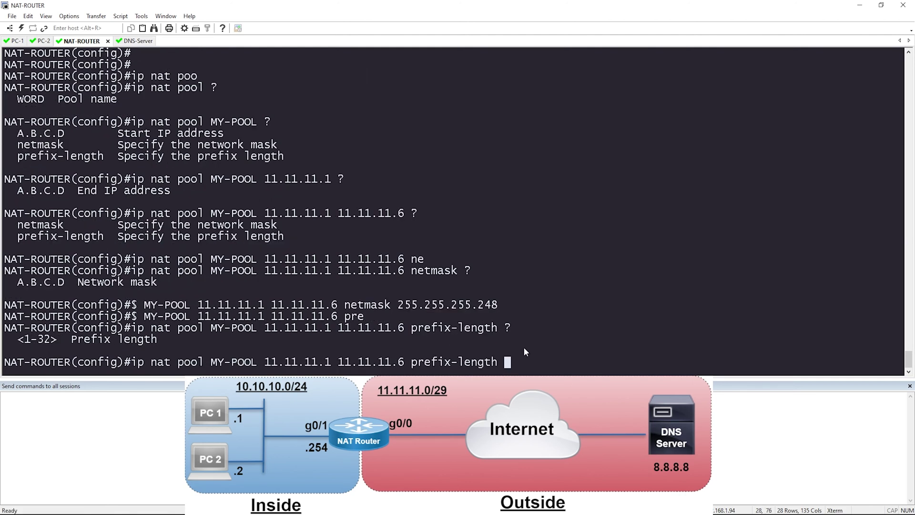
{"action": "type", "text": "29"}
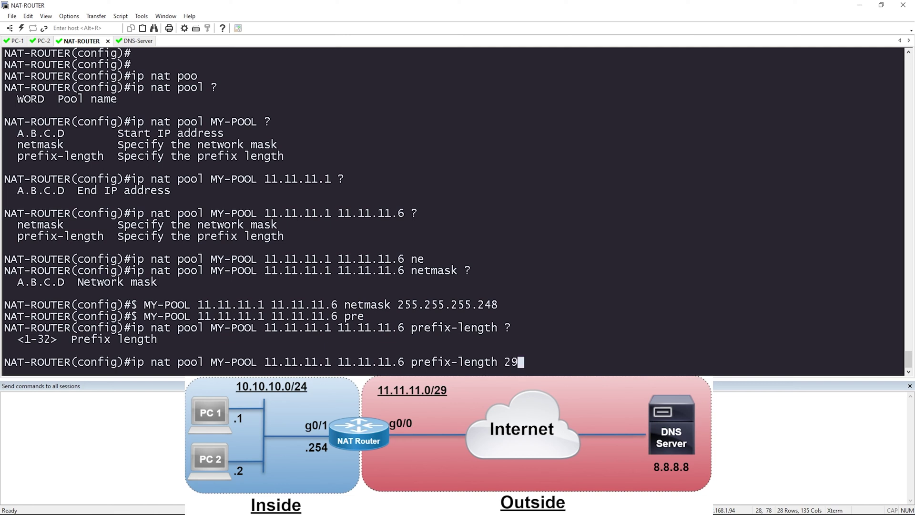